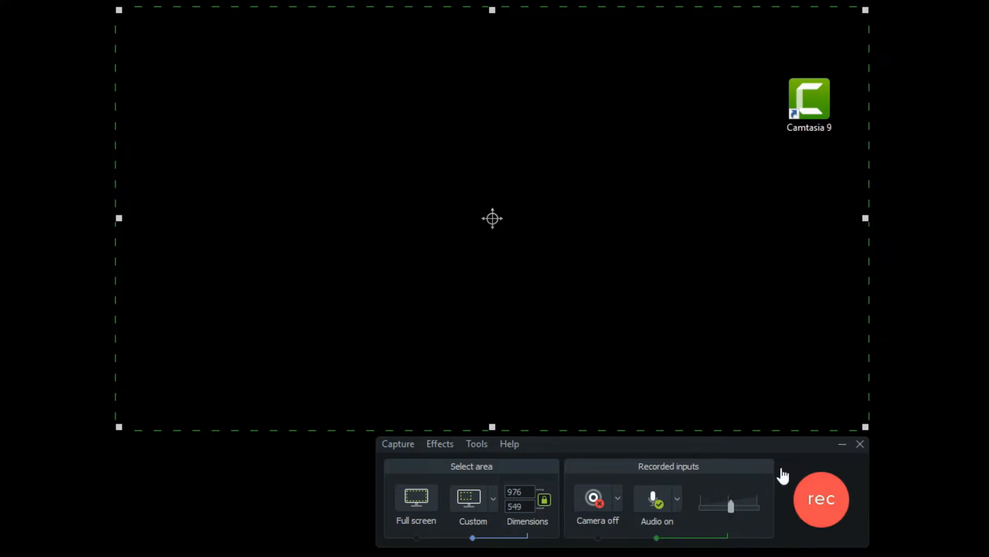
Open Notepad inside the recording area and write "Hi!" as the demo content
left_click(187, 555)
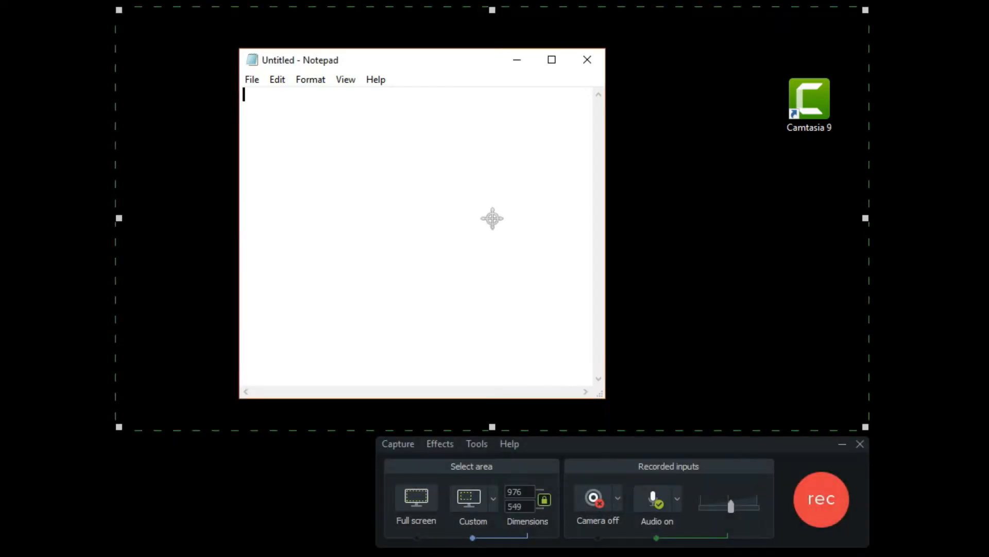
type("Hi!")
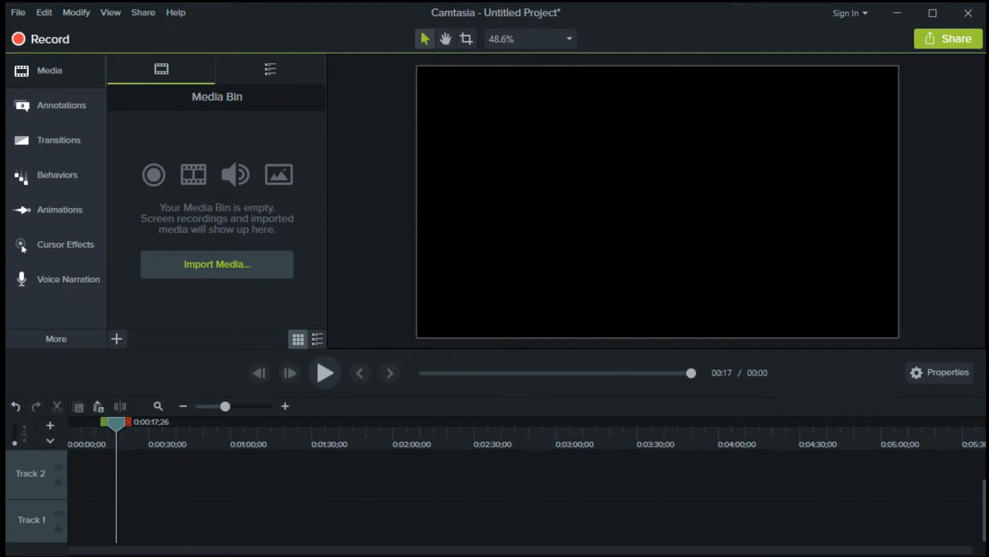
Import the capture-1.camrec recording from the Desktop into the Media Bin
left_click(226, 269)
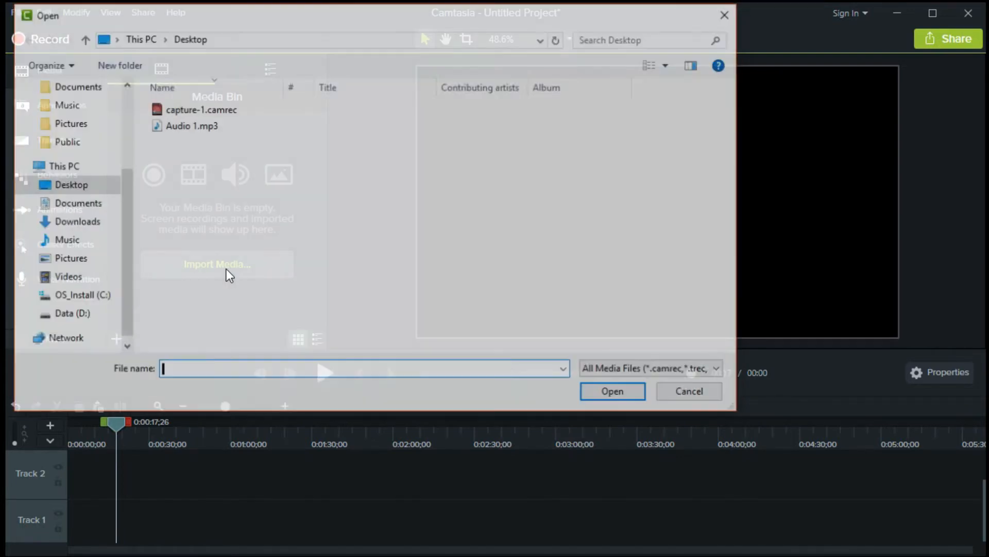
left_click(240, 112)
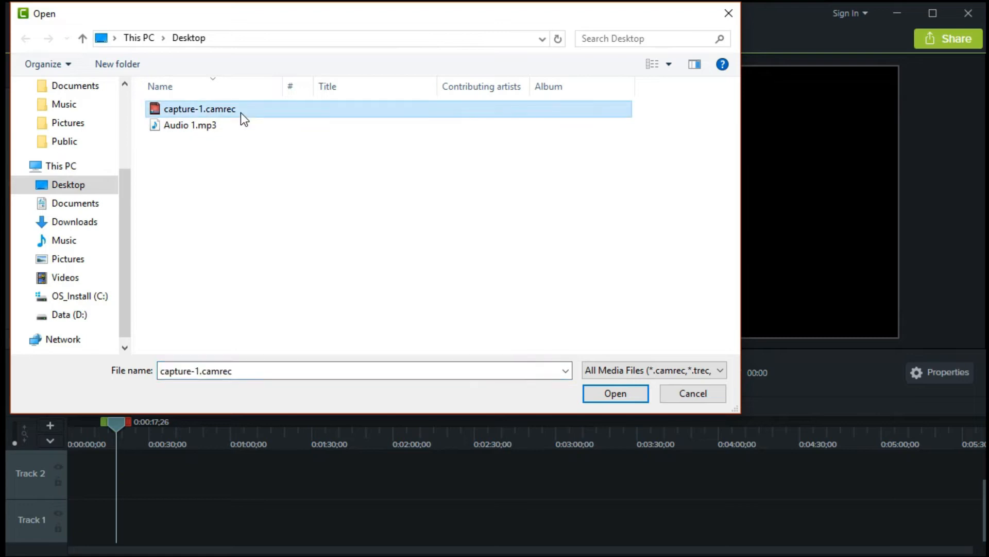
left_click(613, 396)
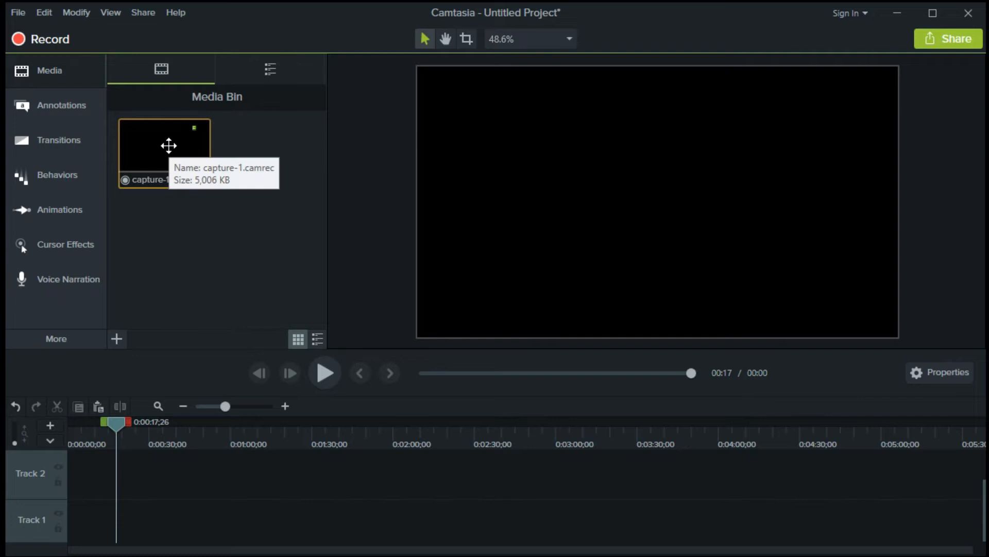
Place the capture-1 recording on Track 1 and briefly play it back
left_click_drag(168, 146, 68, 524)
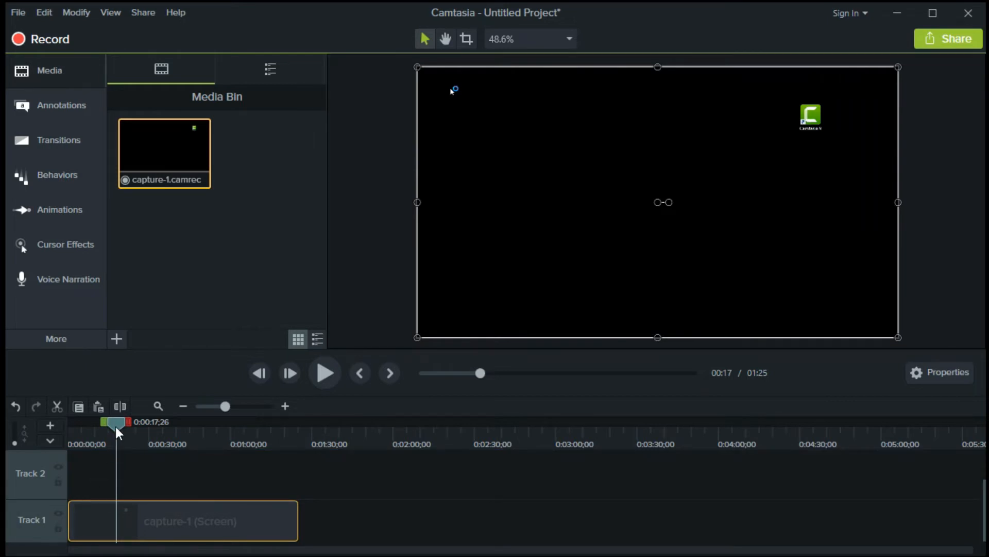
left_click(323, 381)
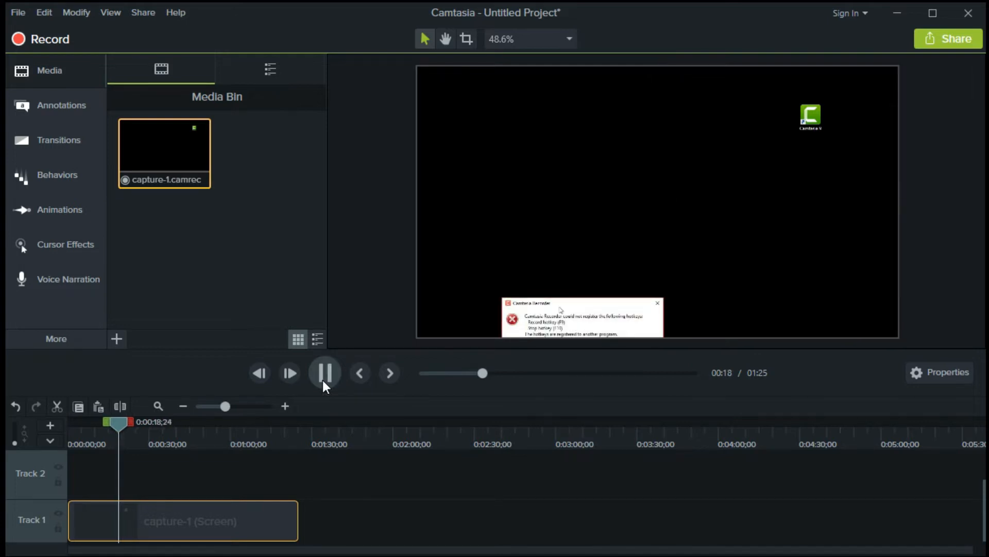
left_click(324, 376)
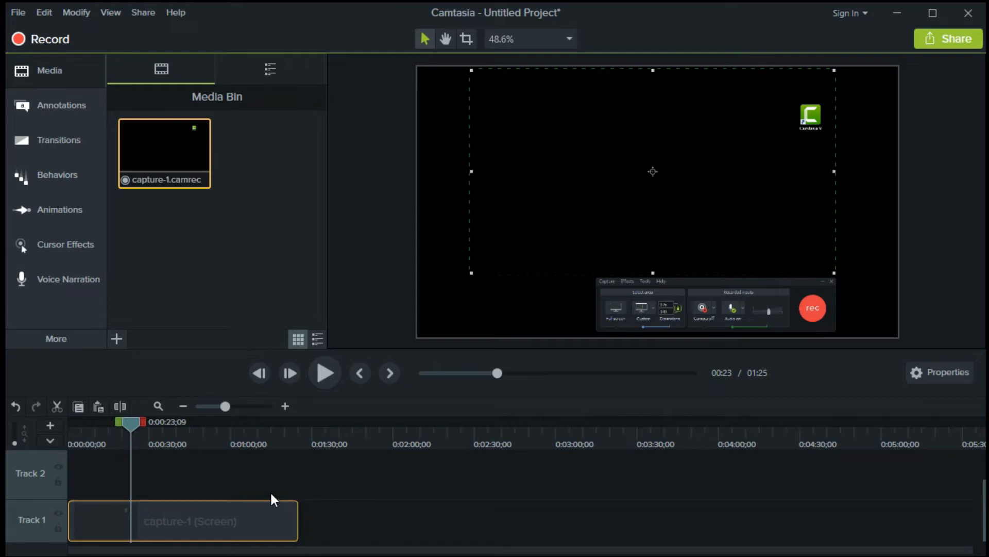
Split the screen clip at about 0:08;08 and delete the opening segment before it
scroll(271, 495, "up", 3)
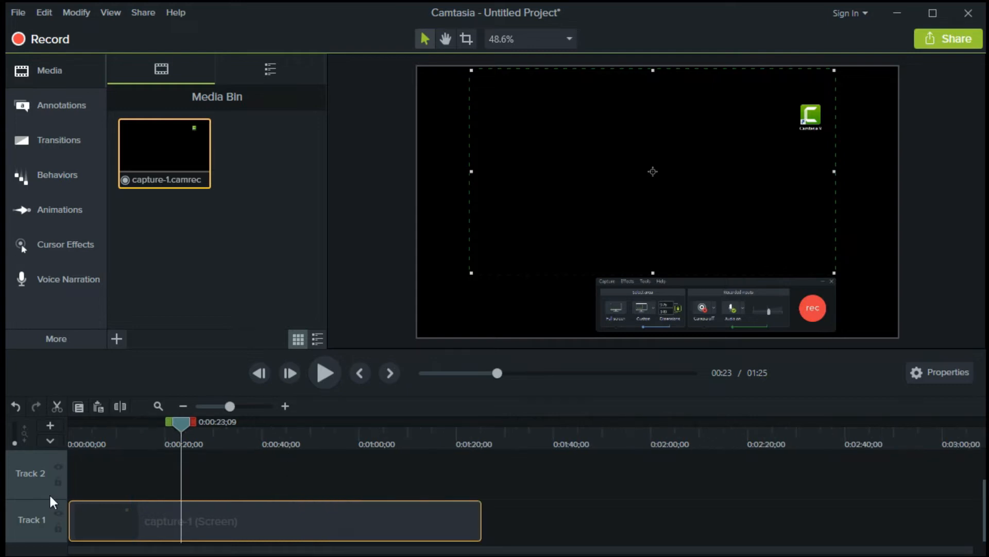
left_click_drag(40, 498, 42, 475)
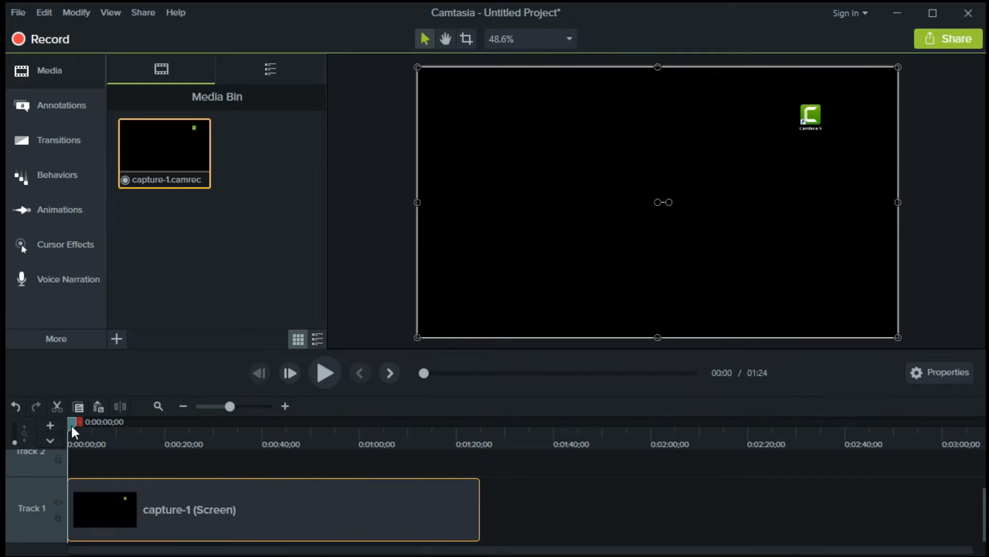
left_click_drag(70, 422, 110, 434)
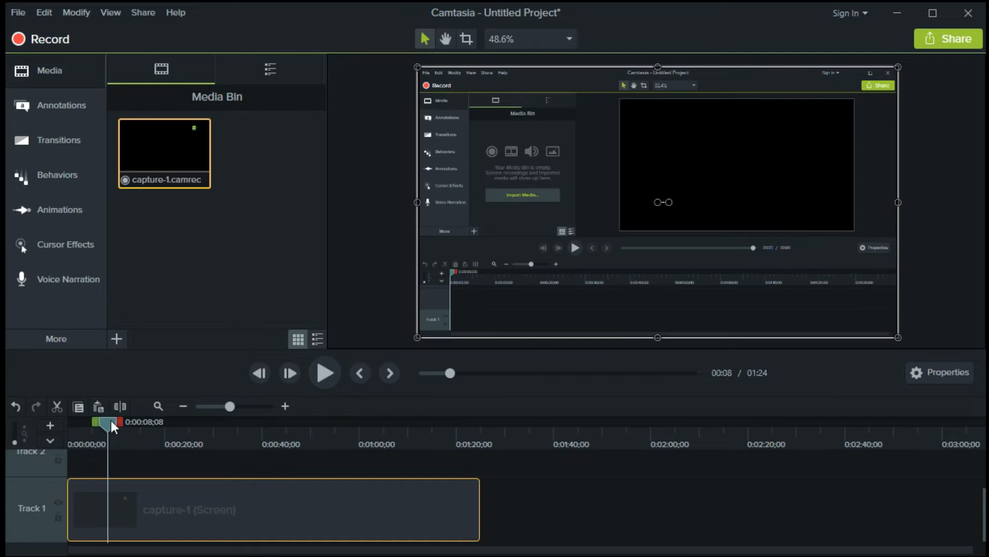
left_click(120, 406)
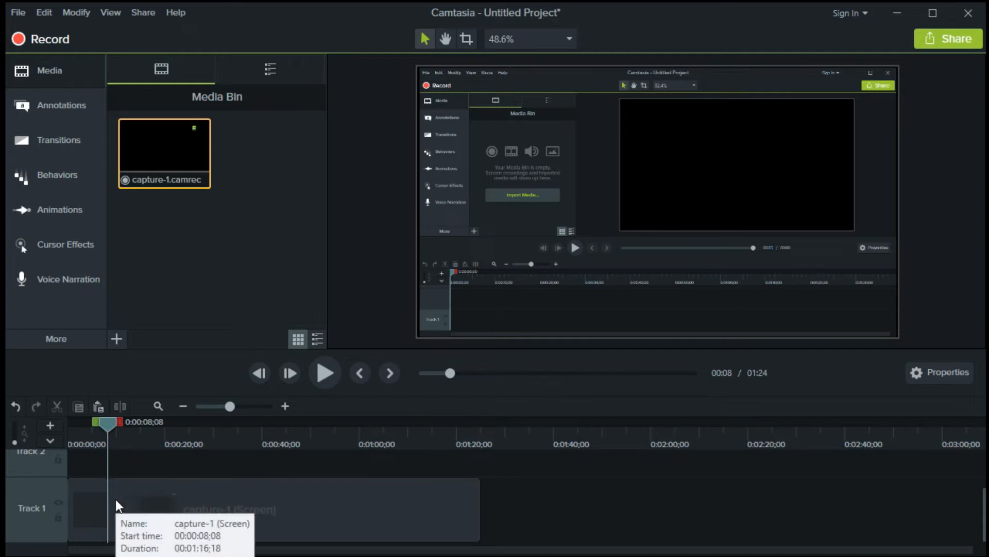
left_click(75, 488)
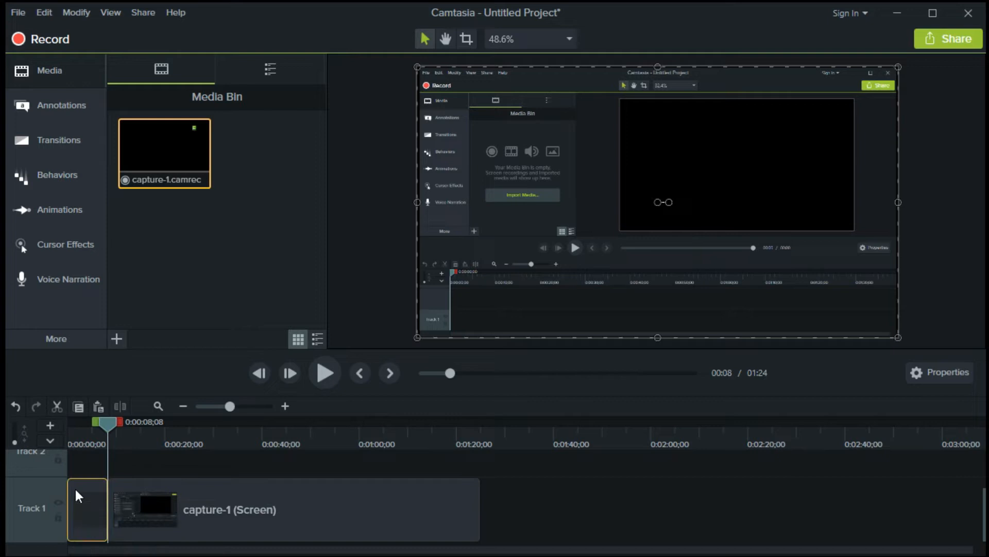
left_click(58, 406)
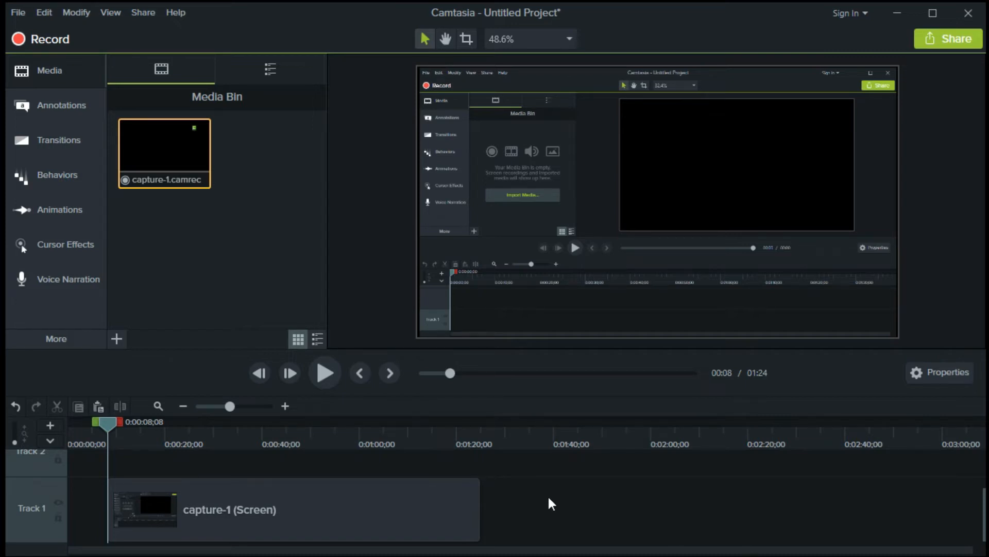
Separate audio and video of the screen clip and delete the separated audio clip
right_click(308, 516)
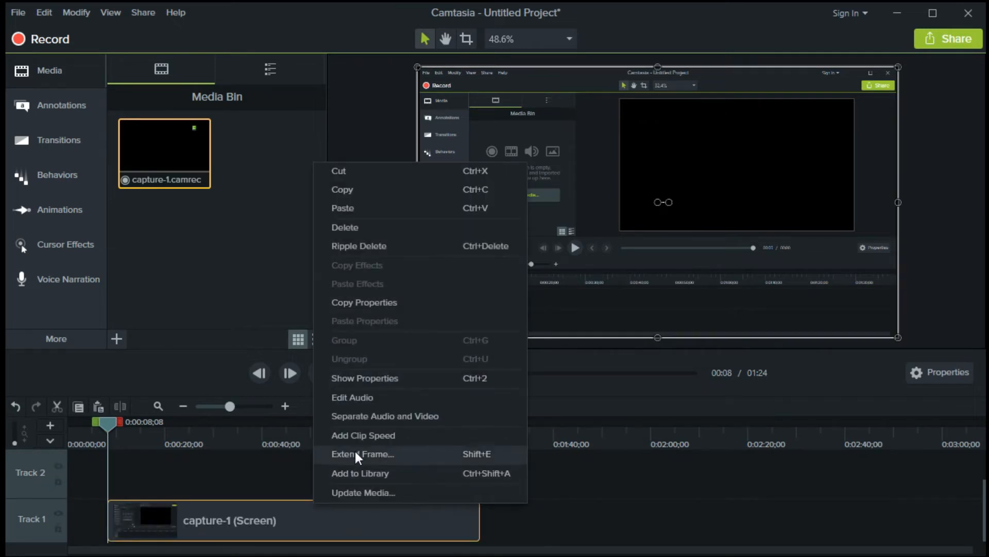
left_click(430, 415)
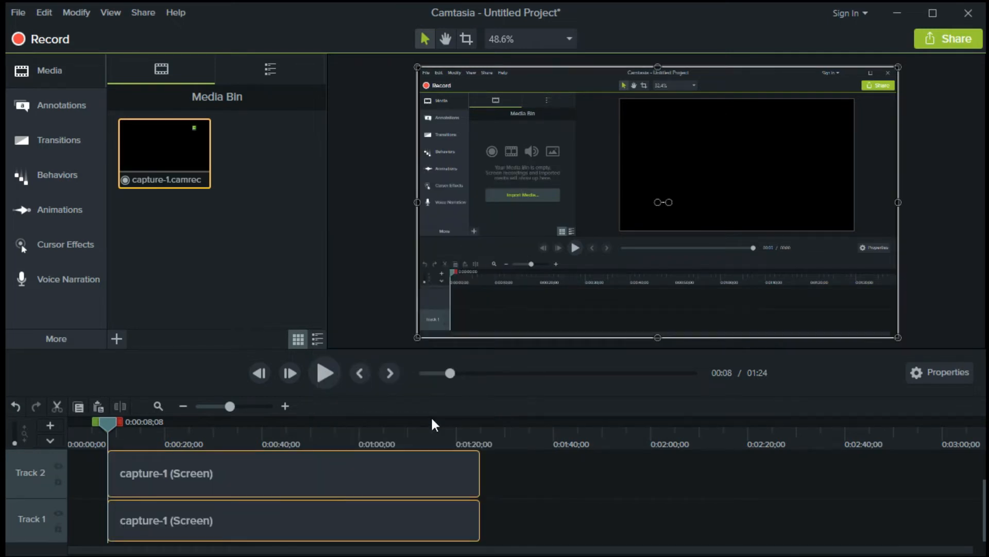
left_click(311, 468)
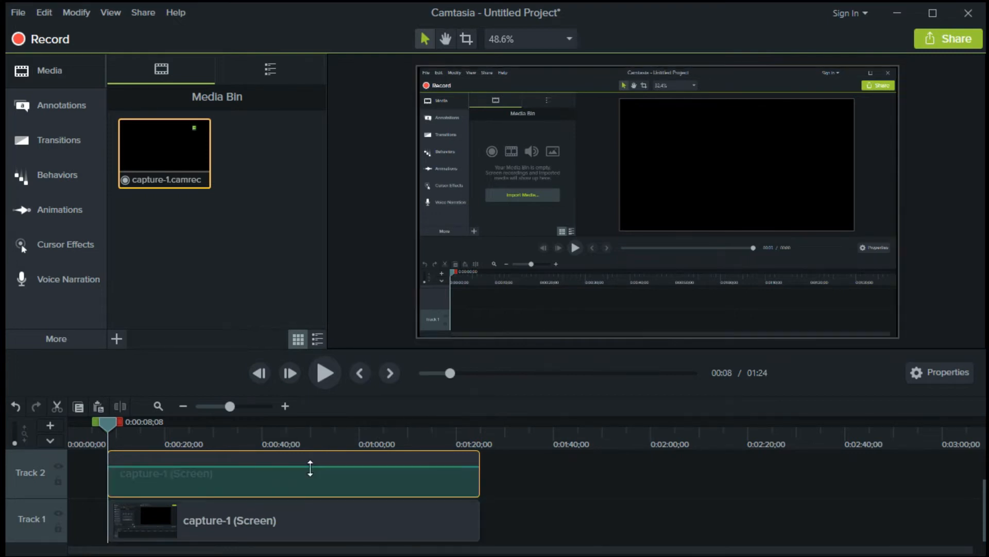
left_click(61, 403)
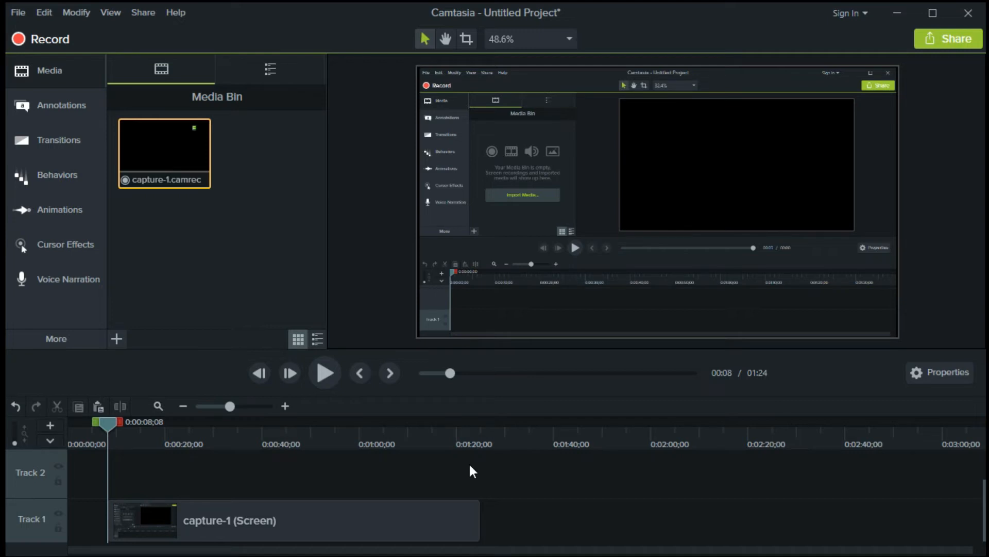
Import Audio 1.mp3 from the Desktop into the Media Bin
left_click(117, 339)
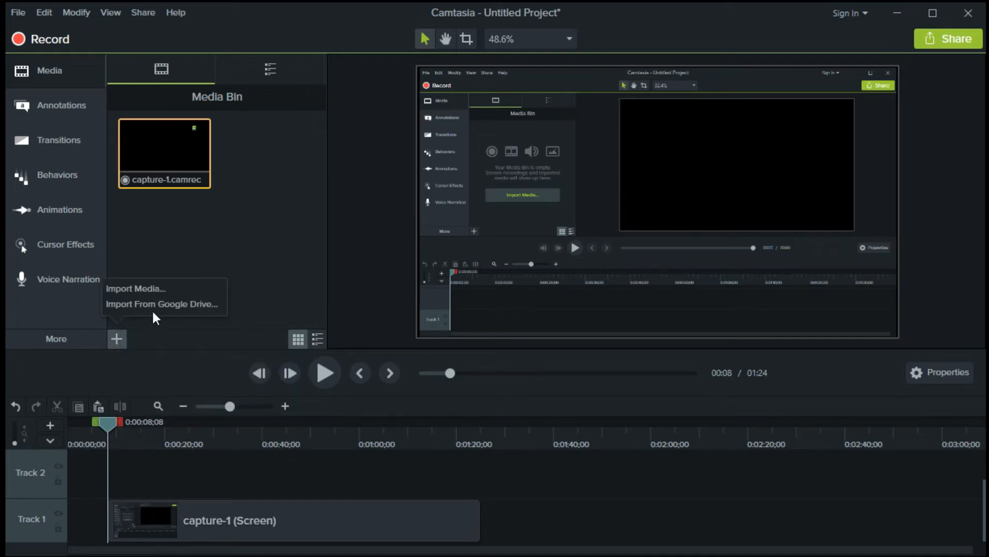
left_click(165, 288)
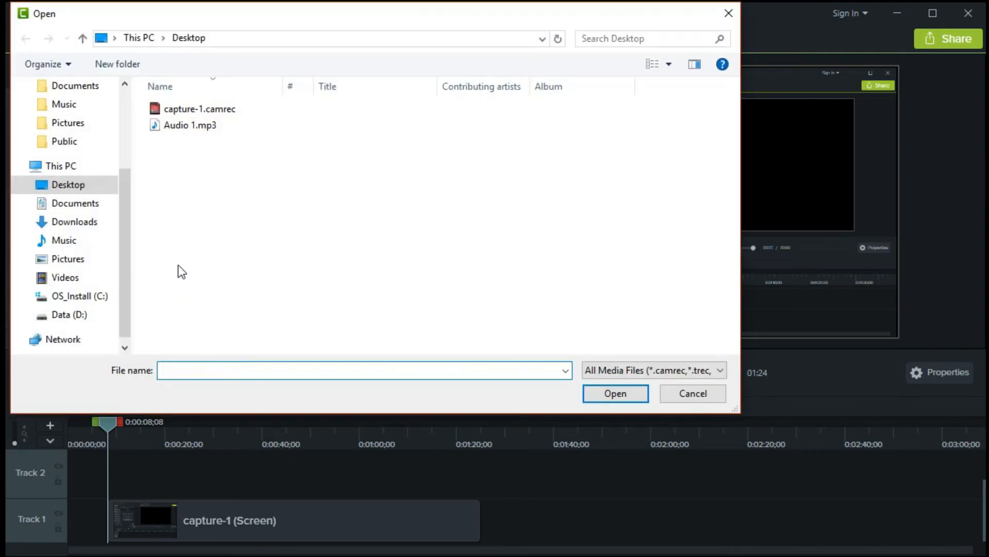
left_click(217, 132)
left_click(609, 399)
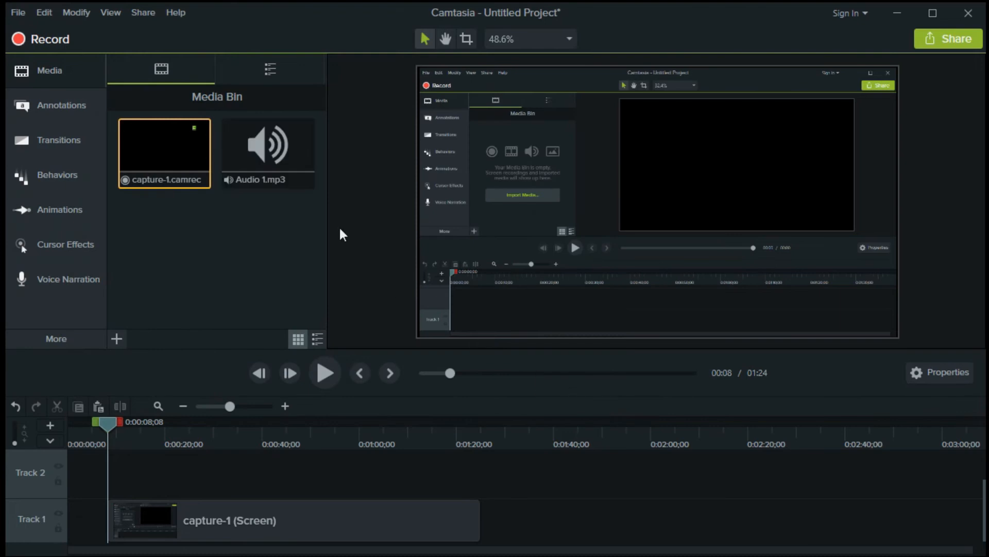
Place Audio 1.mp3 on Track 2 and apply the Noise Removal audio effect to it
mouse_move(280, 145)
left_mouse_down()
mouse_move(190, 452)
mouse_move(152, 471)
mouse_move(115, 469)
left_mouse_up()
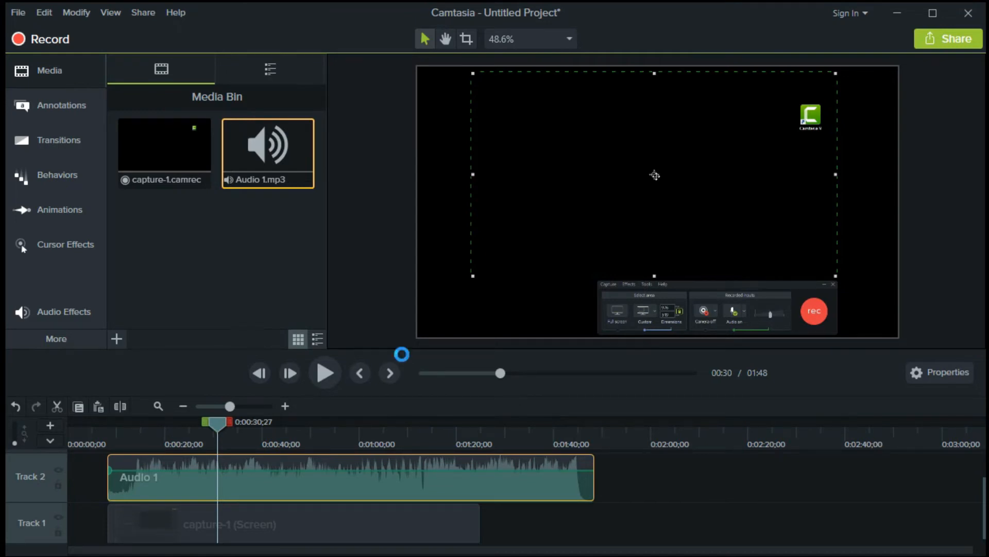
left_click(77, 310)
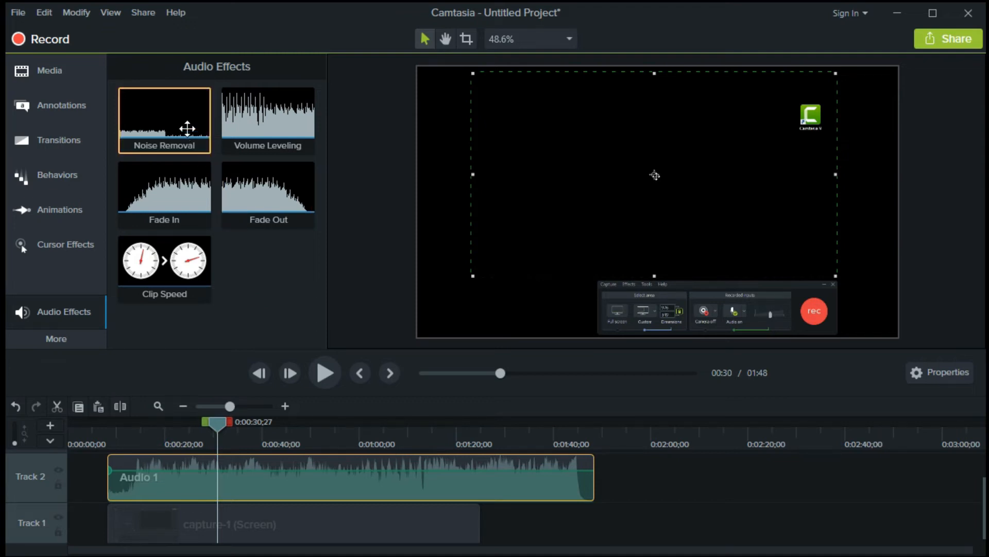
left_click_drag(187, 128, 248, 469)
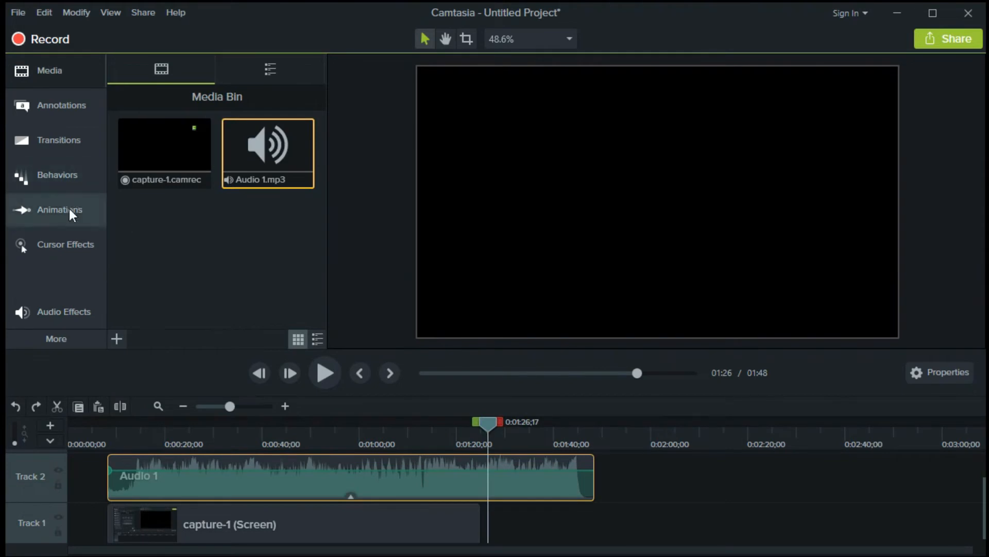
Apply the Fade transition to the start of the screen clip on Track 1
left_click(81, 144)
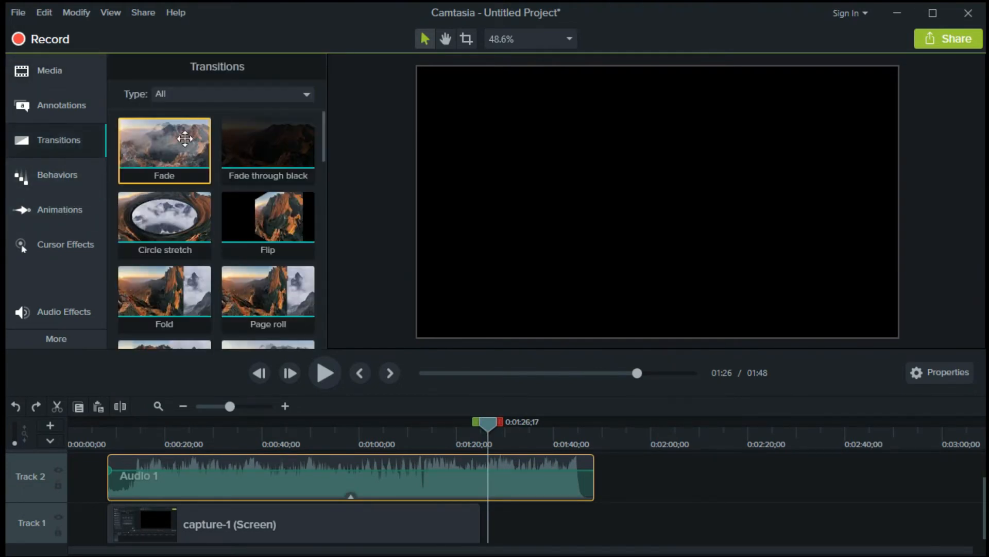
left_click_drag(323, 147, 320, 212)
left_click_drag(319, 185, 316, 134)
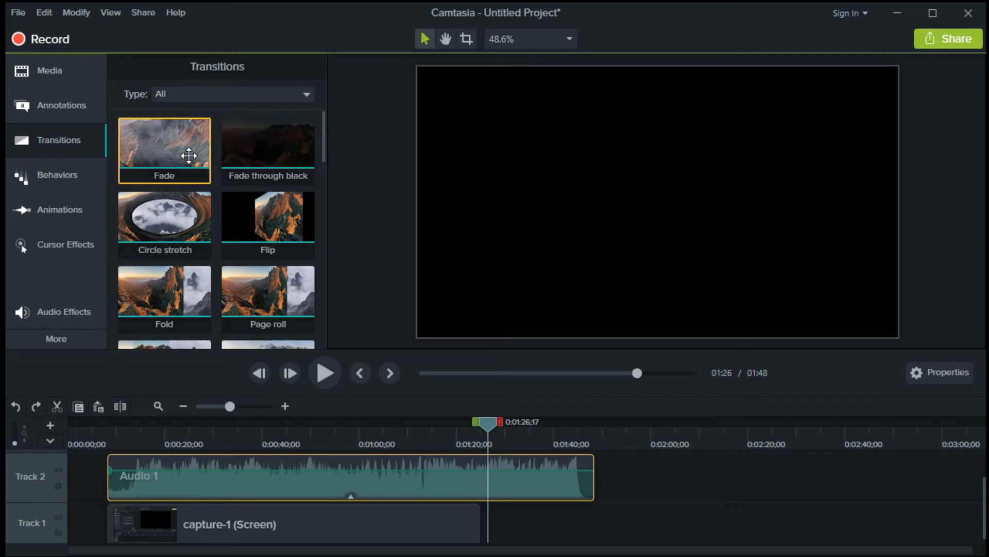
mouse_move(188, 156)
left_mouse_down()
mouse_move(190, 359)
mouse_move(176, 513)
mouse_move(443, 527)
mouse_move(126, 516)
left_mouse_up()
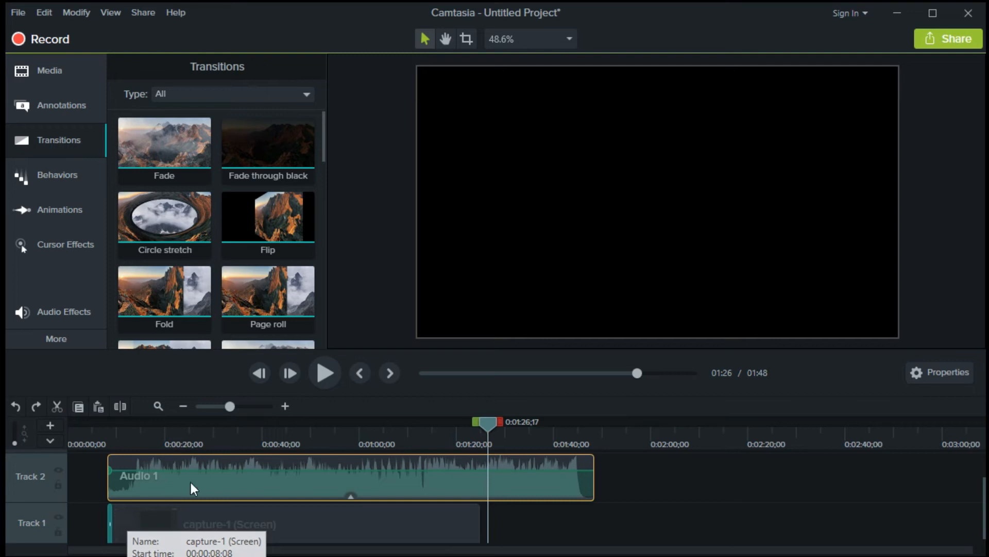
Play back the beginning of the project to check the fade transition
left_click_drag(491, 424, 106, 428)
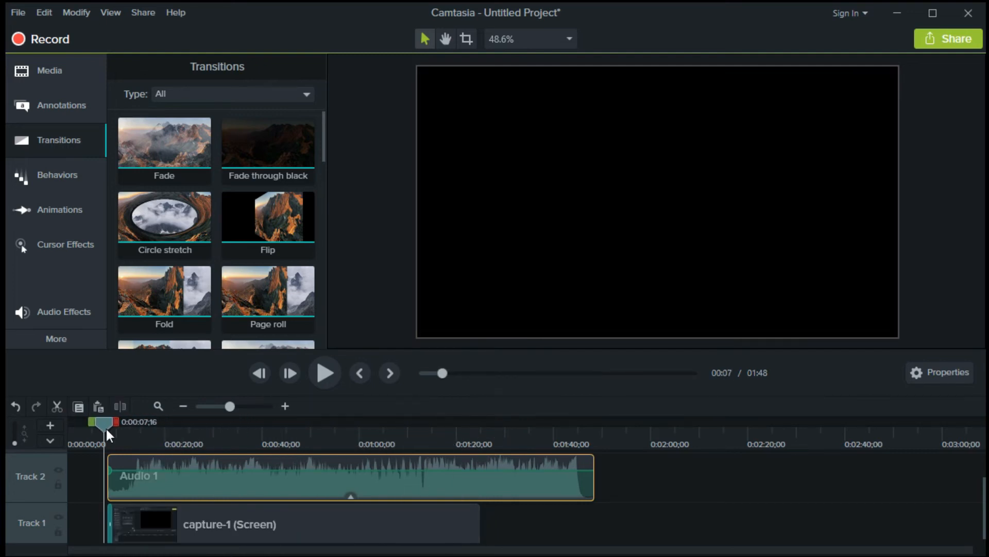
left_click(338, 373)
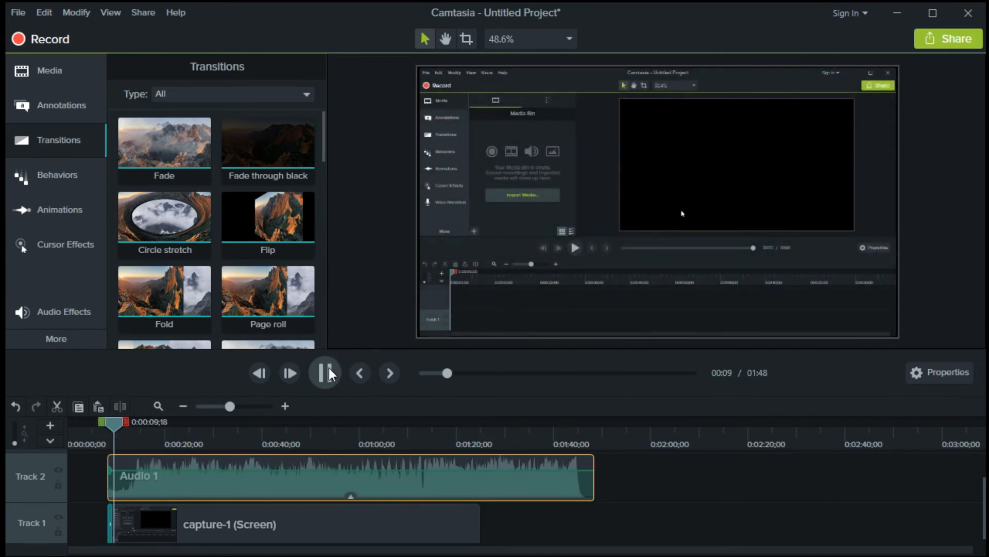
left_click(325, 372)
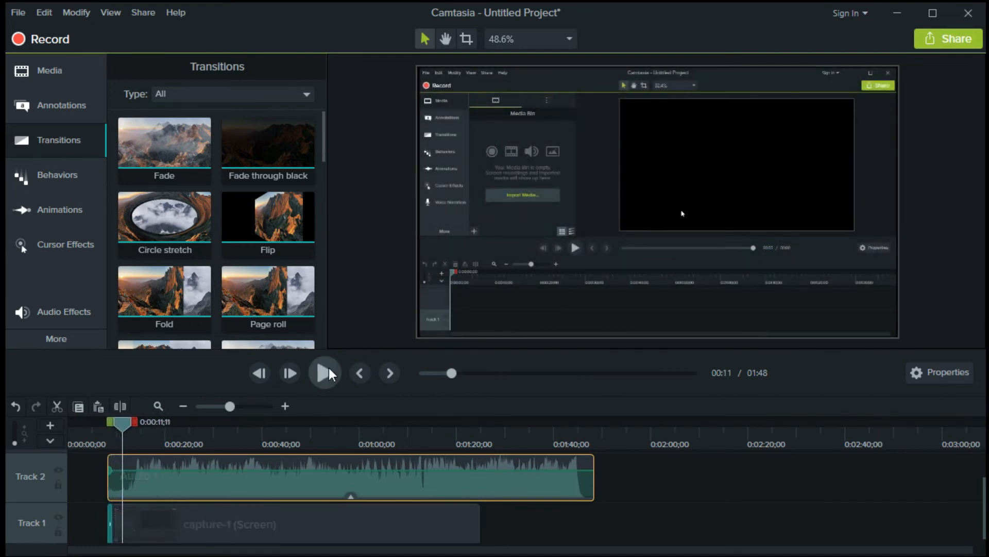
left_click(113, 526)
left_click(107, 423)
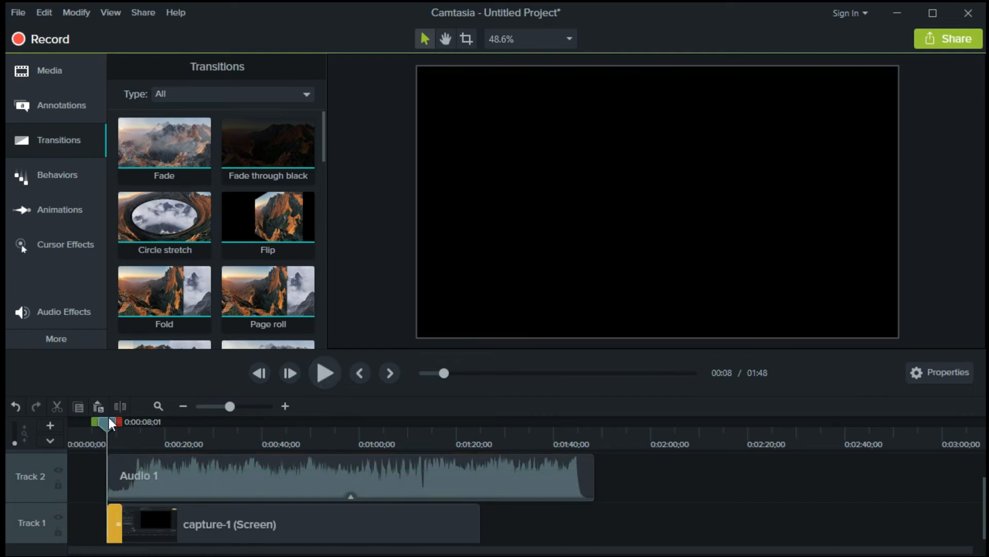
left_click(320, 378)
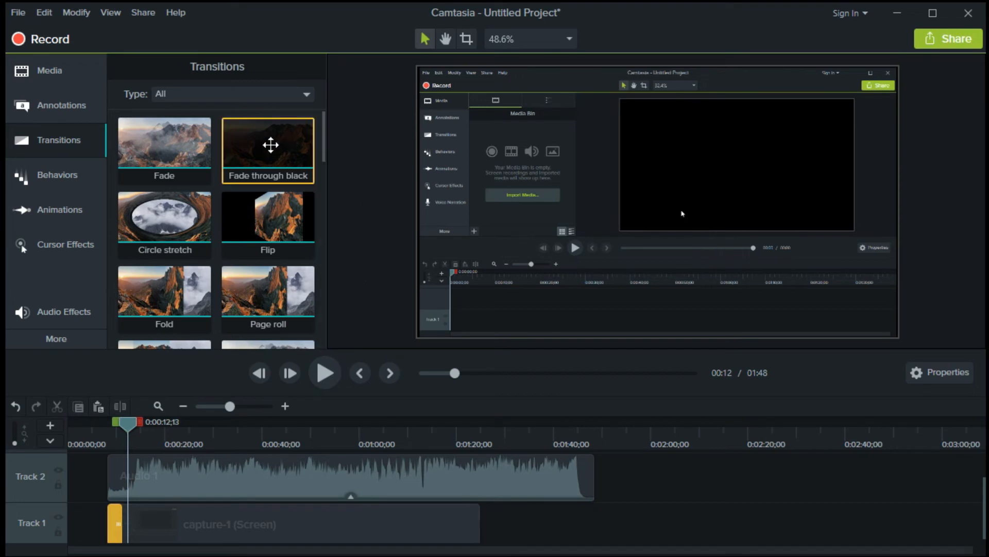
Apply the Fade through black transition to the end of the screen clip and preview it
left_click_drag(271, 145, 460, 527)
left_click_drag(438, 444, 453, 447)
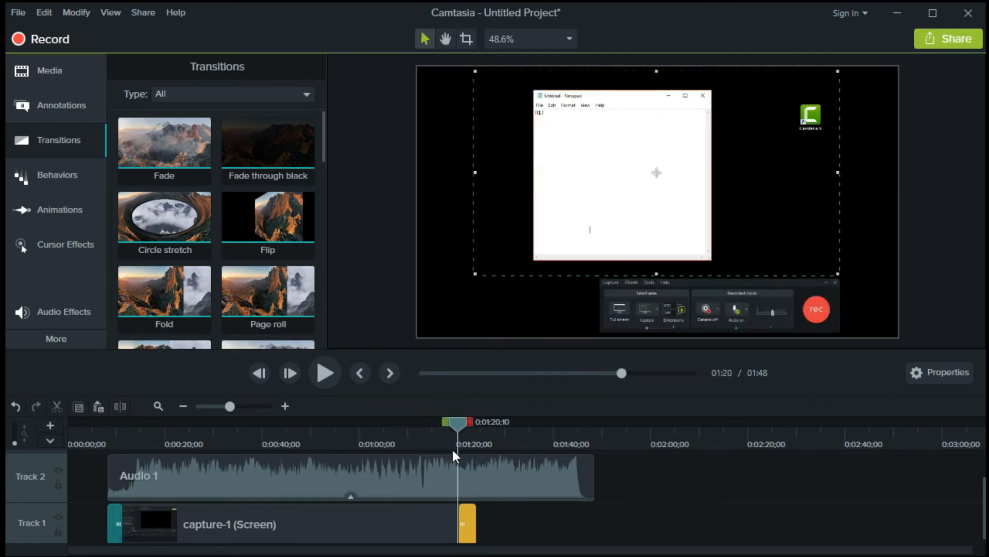
left_click(328, 382)
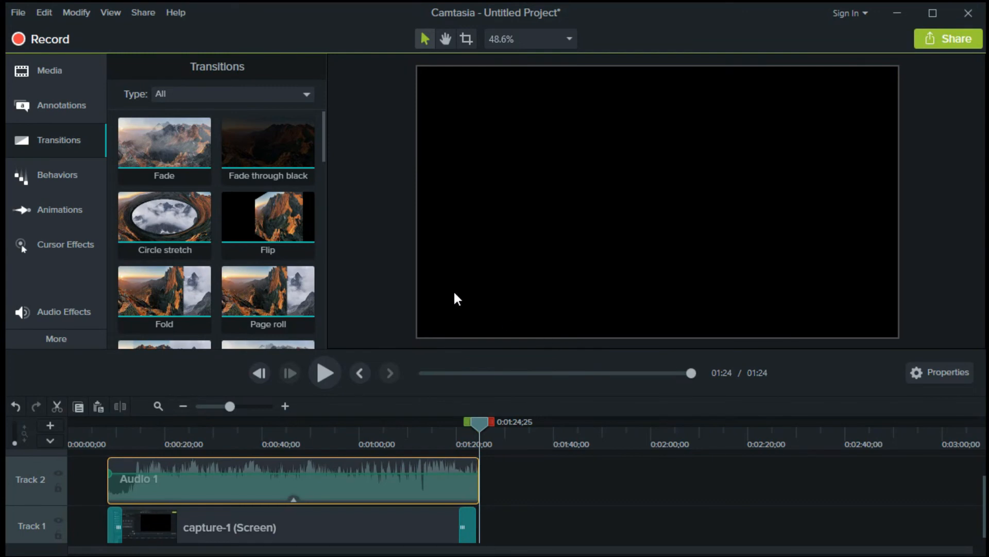
Start producing the project to a local file using the MP4 only (up to 720p) preset
left_click(137, 14)
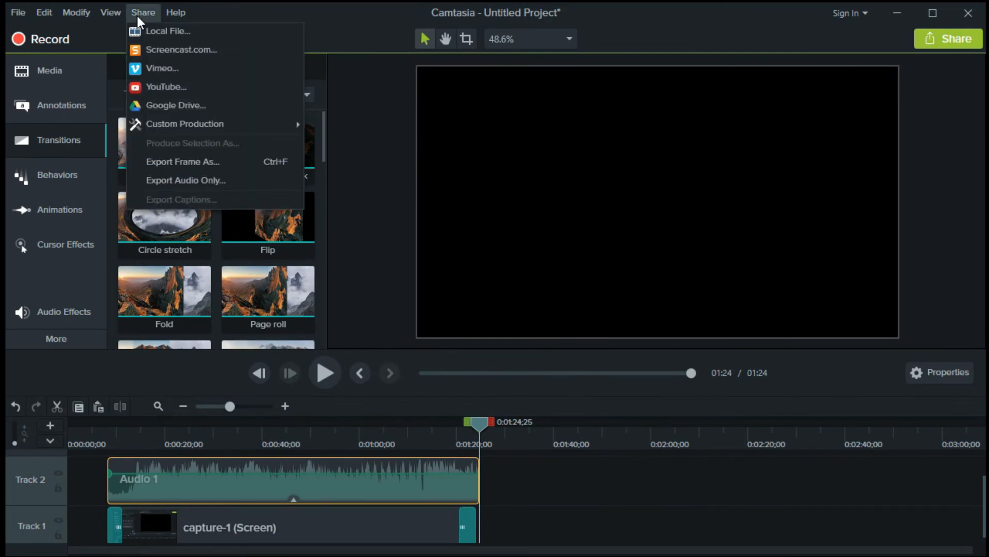
left_click(209, 31)
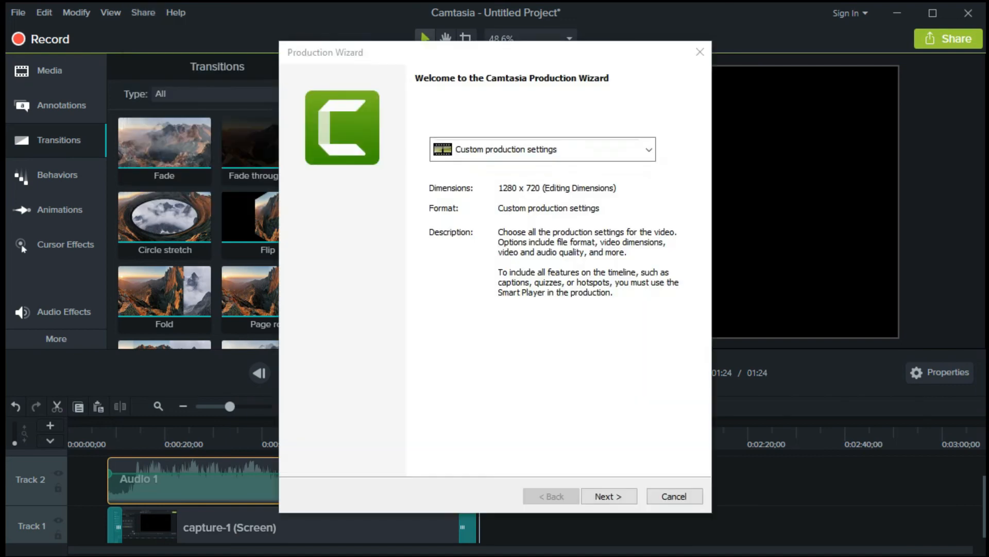
left_click(649, 150)
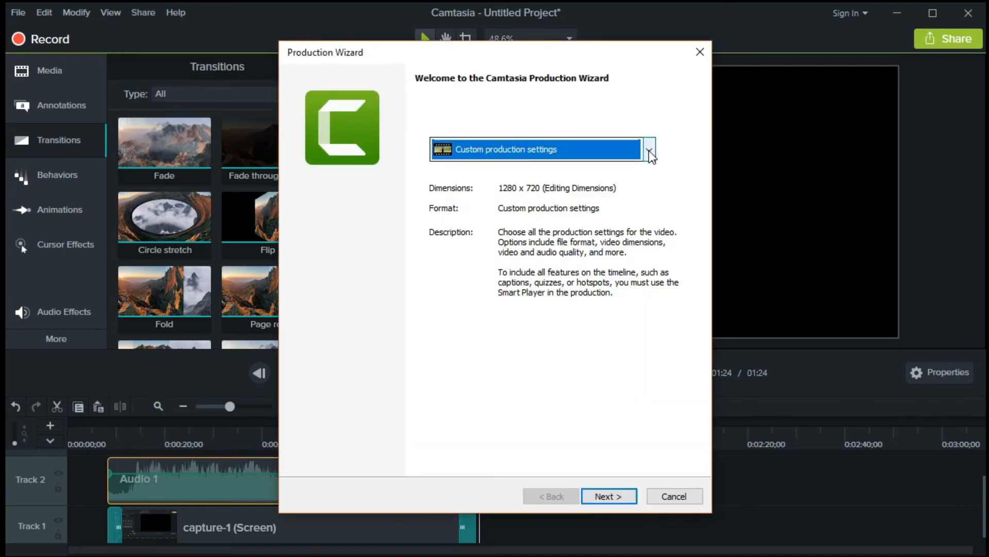
left_click(648, 151)
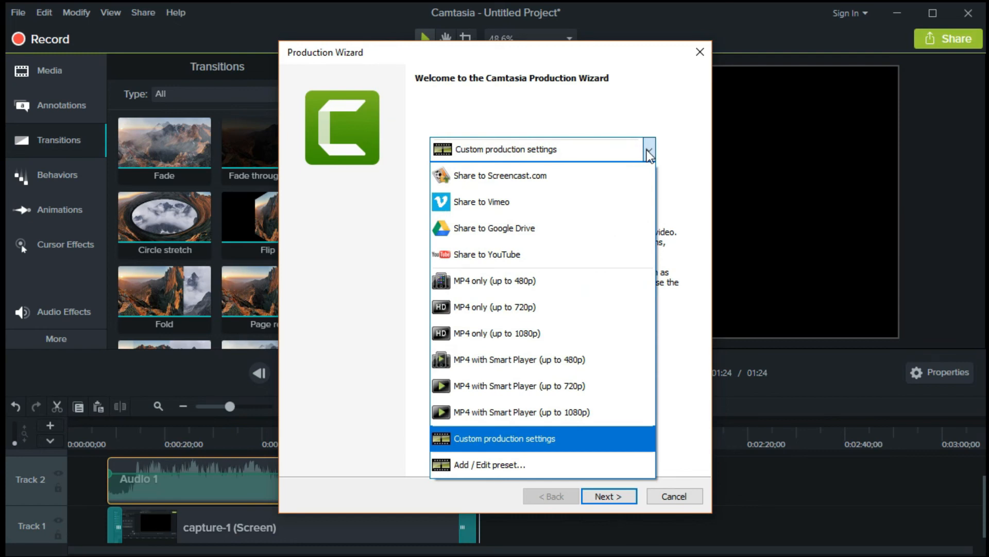
left_click(622, 308)
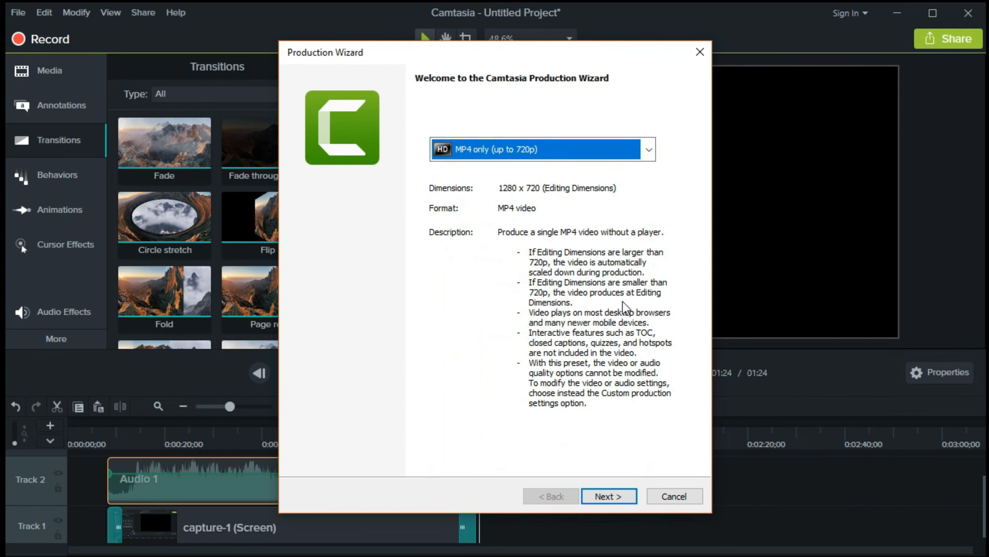
left_click(617, 493)
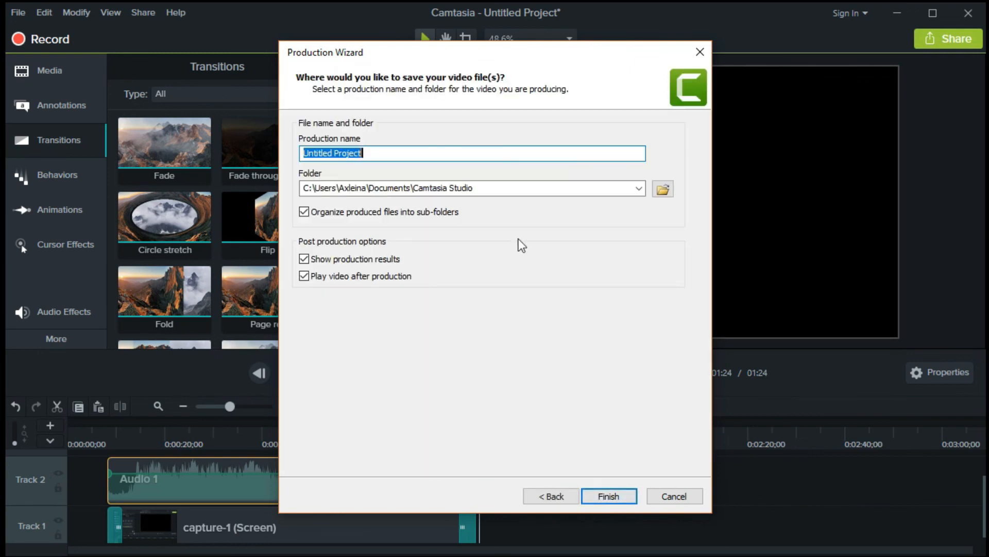
Name the production Test Project and choose the Desktop as its output folder
type("Test Project")
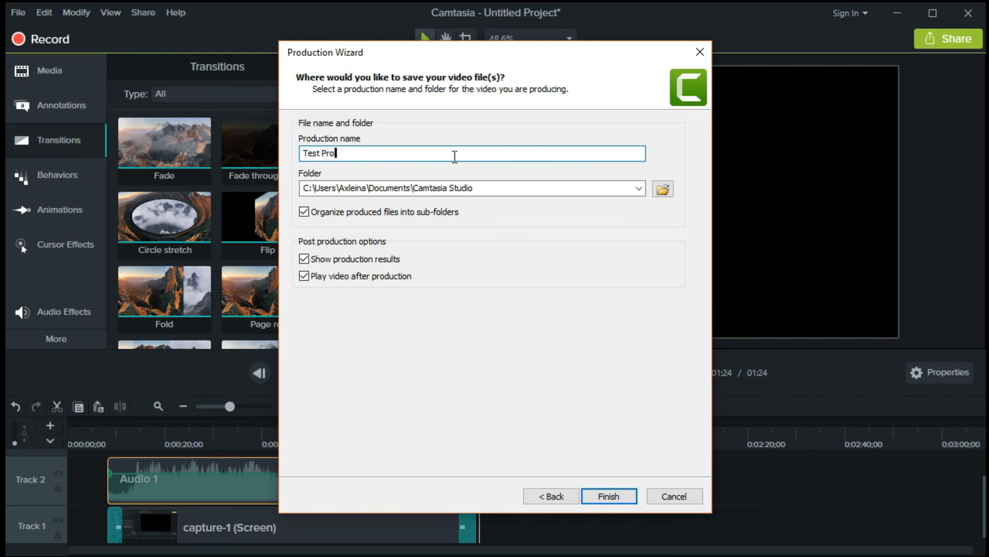
left_click(639, 188)
left_click(668, 188)
left_click(668, 188)
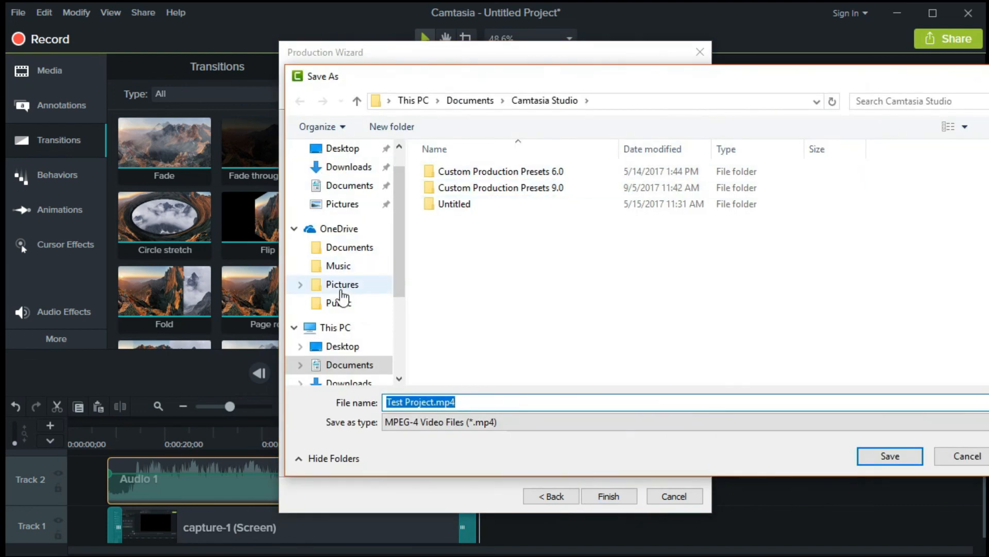
left_click(335, 349)
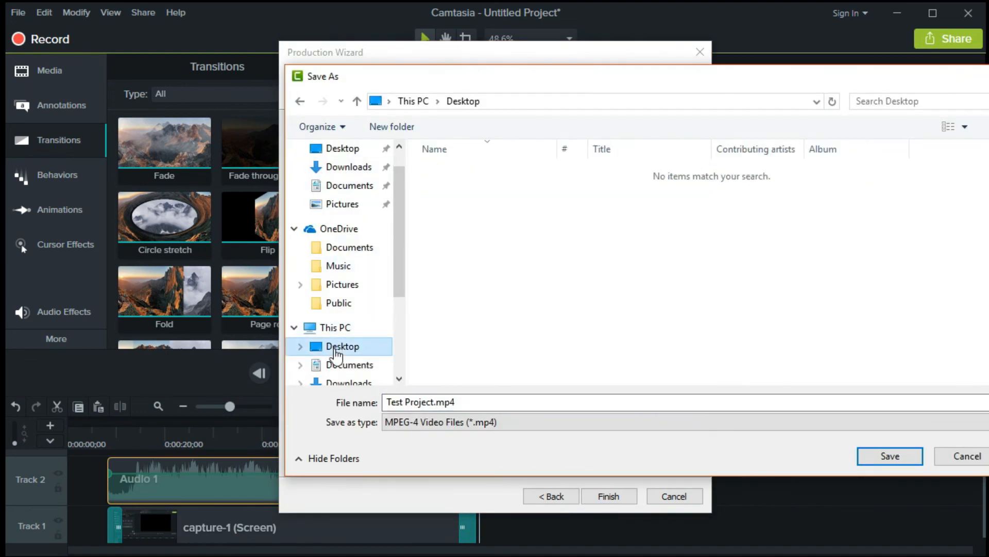
left_click(875, 460)
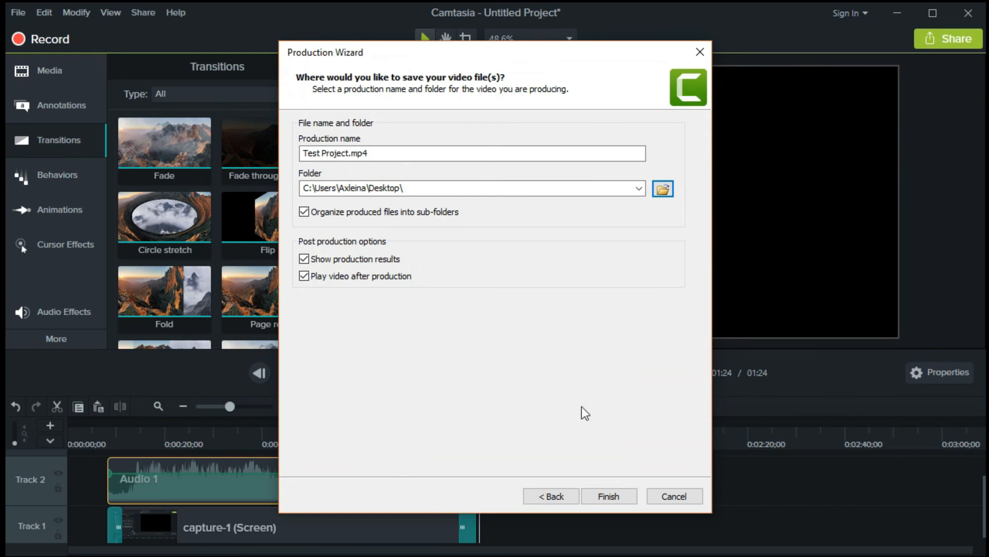
Finish the production and open the folder containing the exported video
left_click(625, 496)
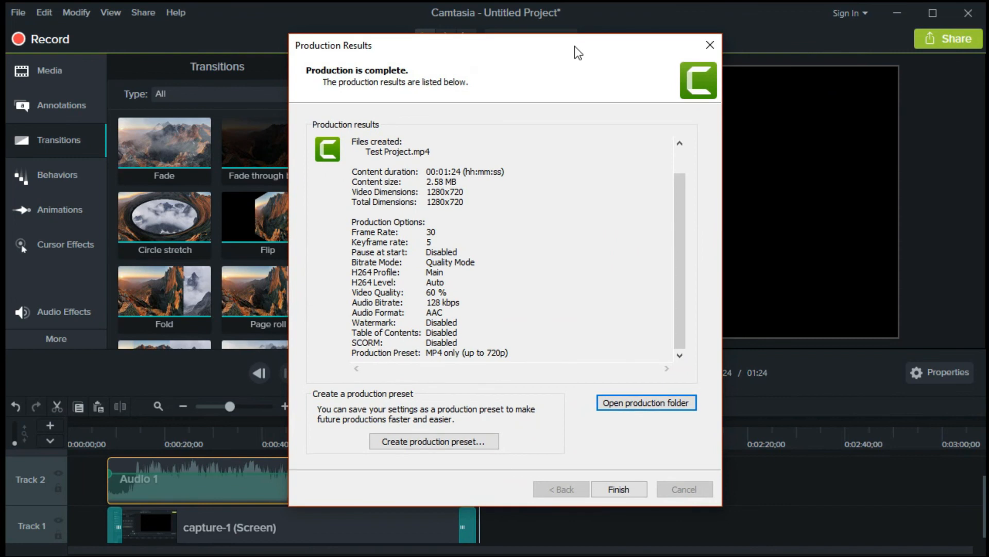
left_click(657, 403)
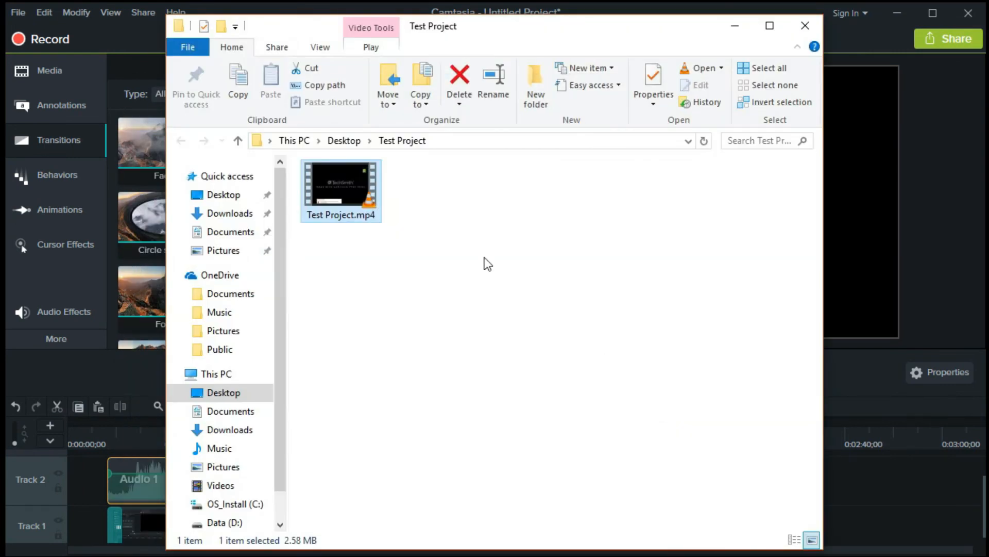